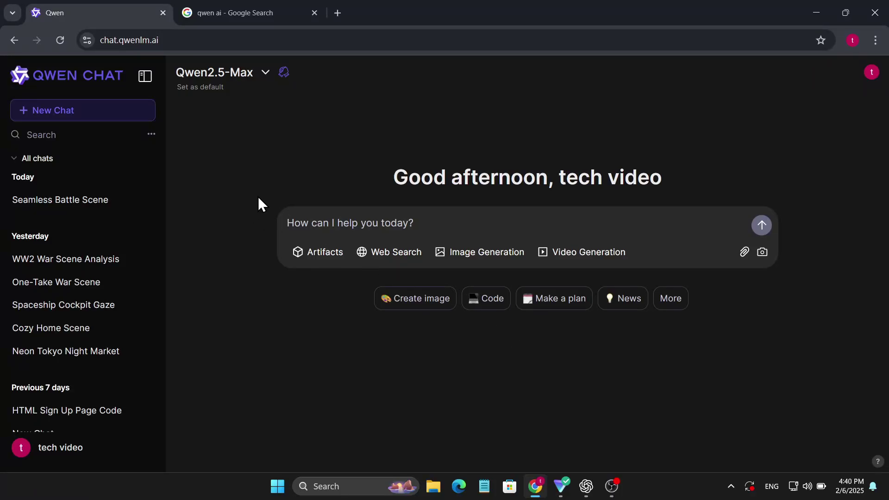
Check the model dropdown twice, then switch to the search-results tab to reach Qwen Chat
click(265, 72)
click(544, 105)
click(264, 73)
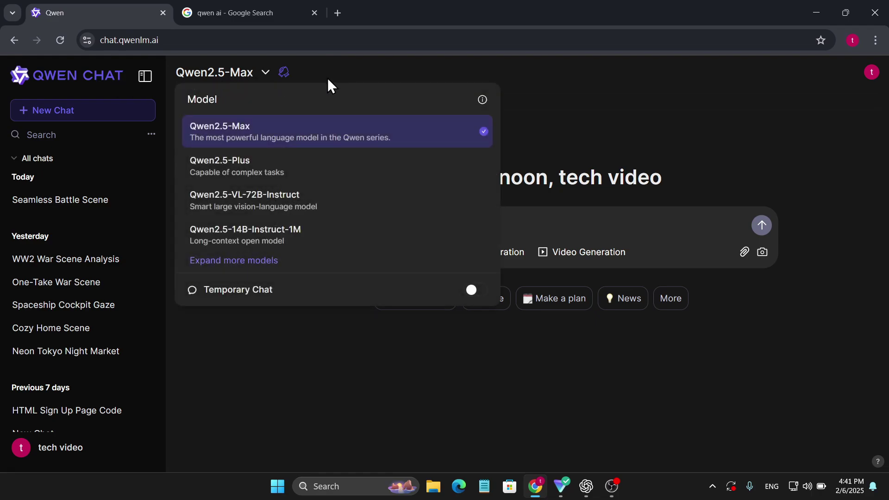
click(337, 67)
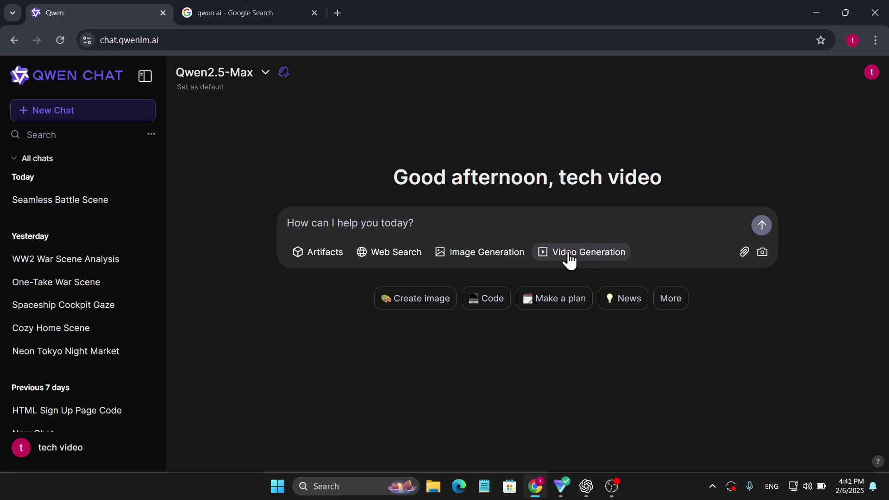
click(235, 13)
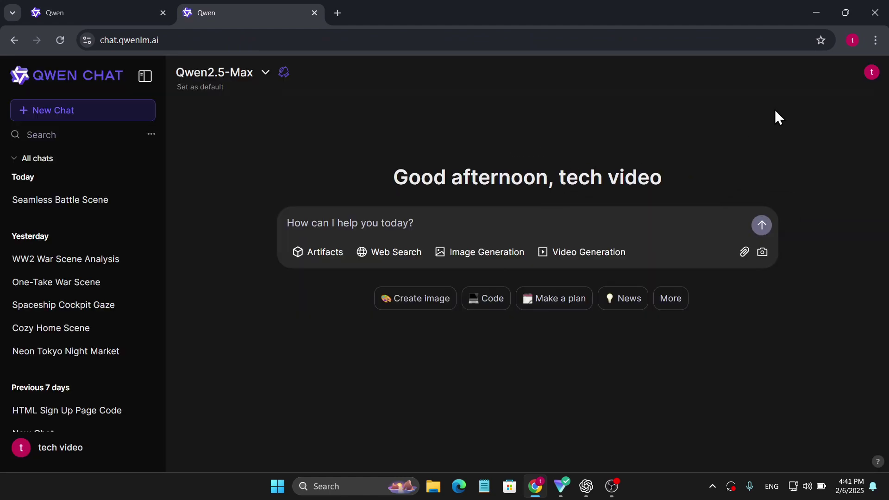
Open the 'Boy Playing Video Game' conversation and replay its clip full screen
click(871, 73)
click(417, 348)
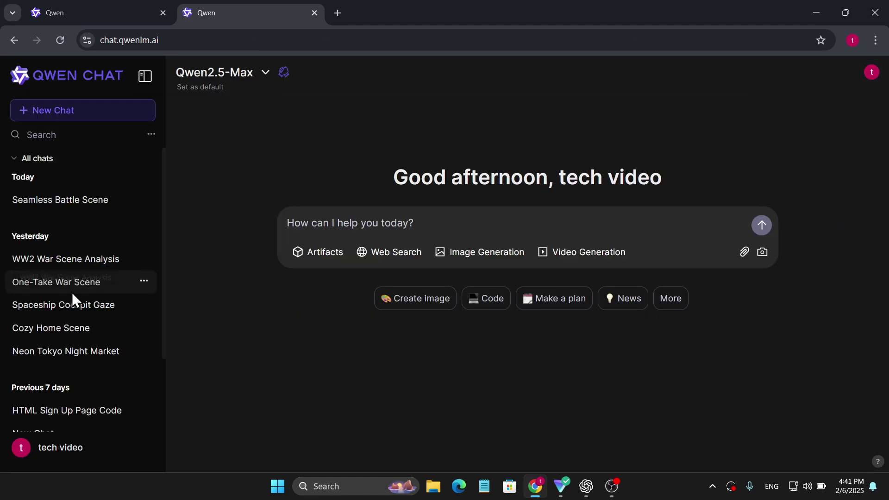
scroll(81, 293, down, 3)
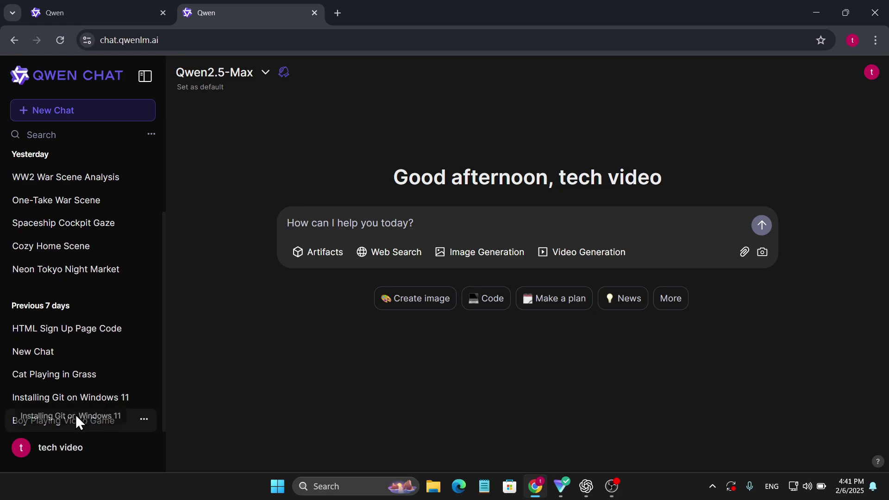
click(87, 422)
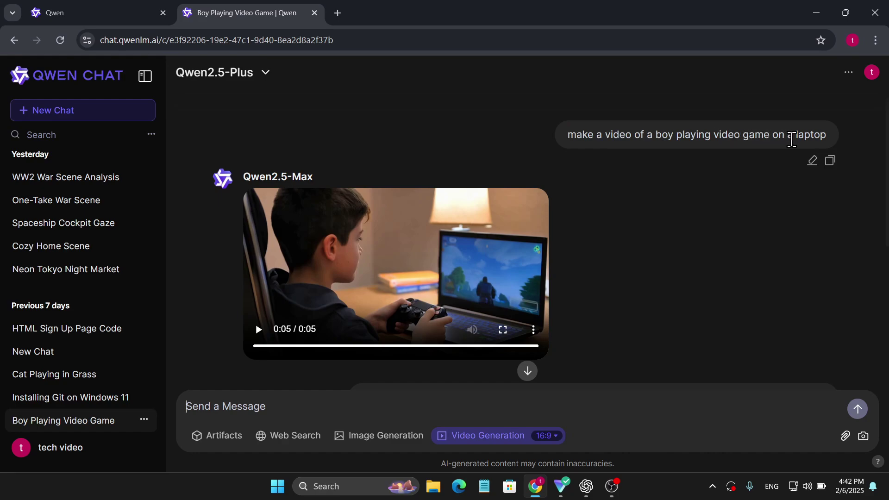
mouse_move(396, 275)
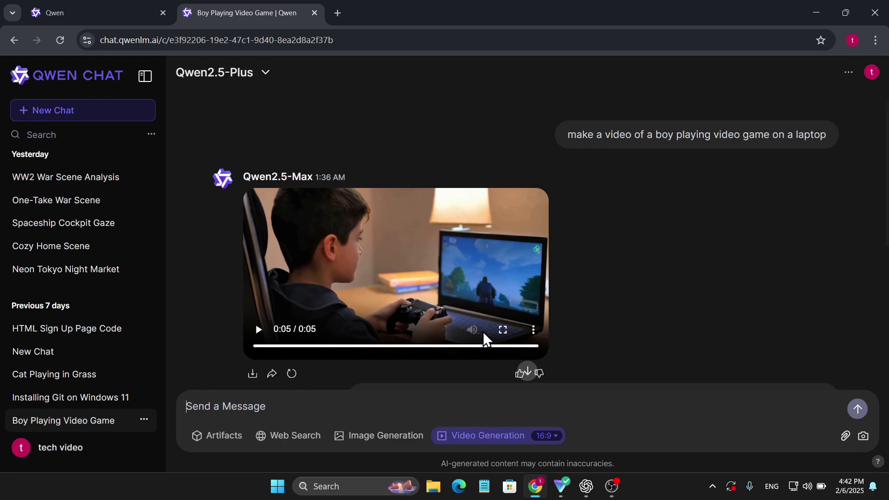
click(505, 329)
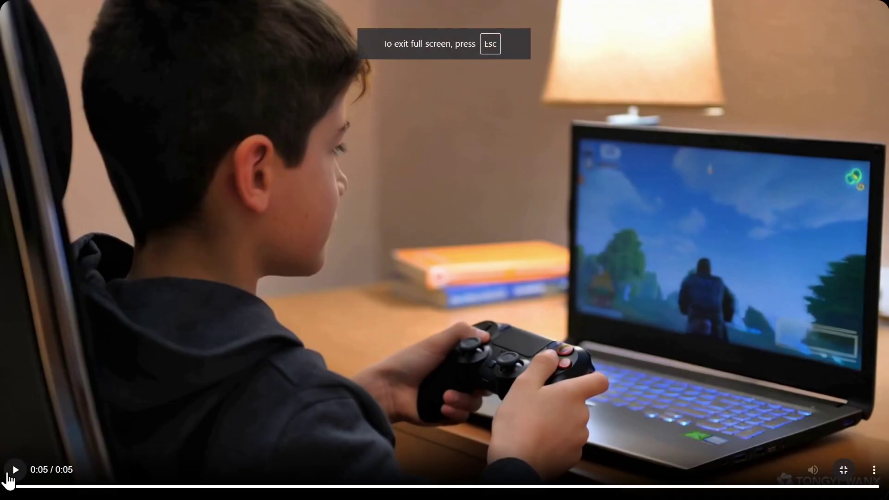
click(238, 382)
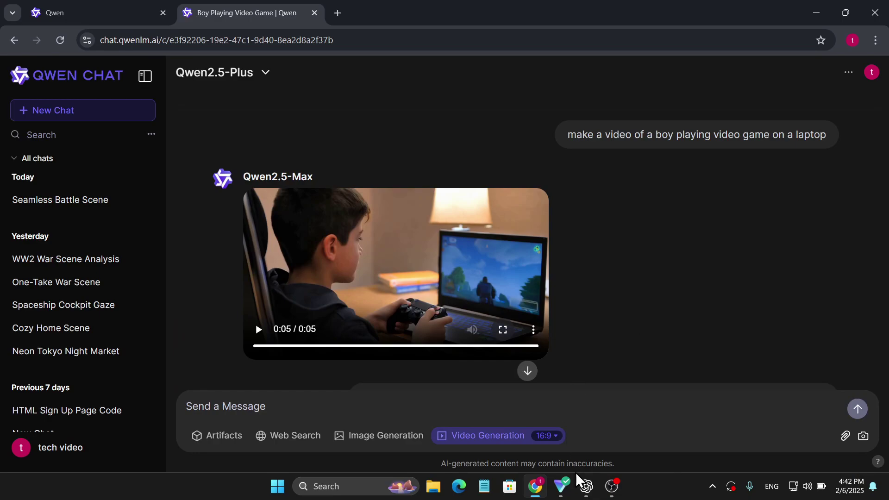
click(585, 486)
scroll(530, 260, up, 1)
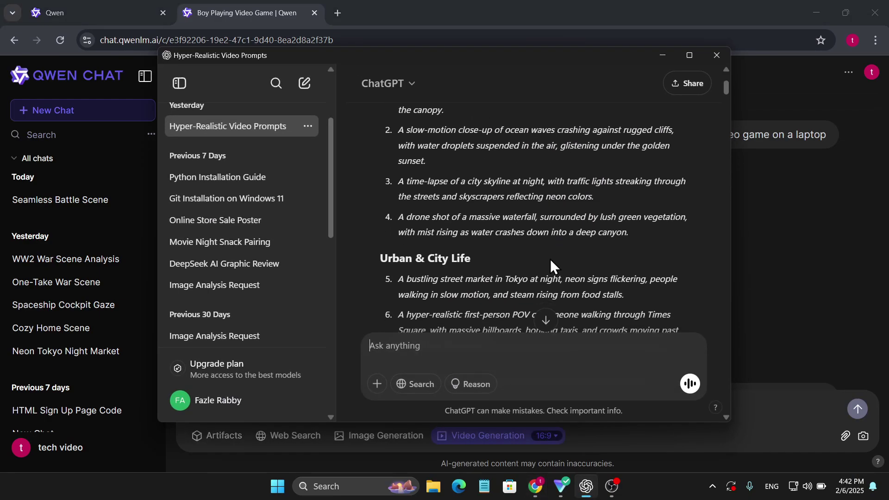
scroll(550, 260, down, 4)
scroll(550, 259, up, 2)
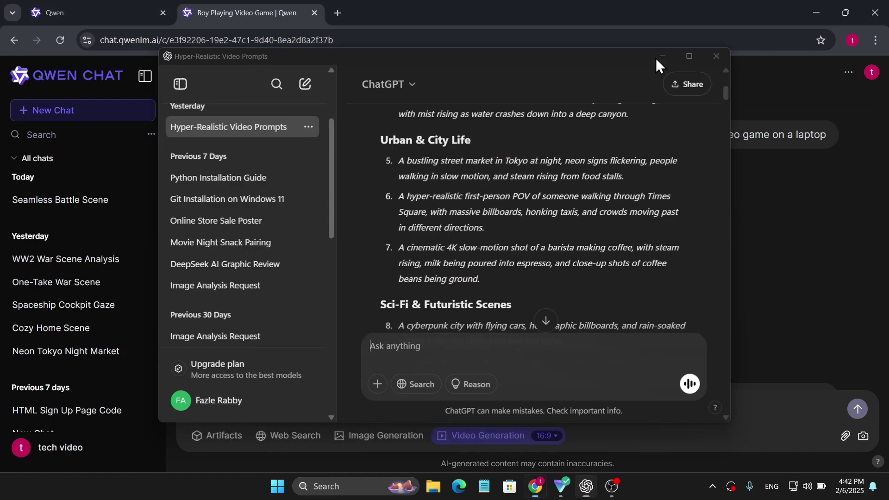
click(663, 56)
scroll(74, 335, down, 1)
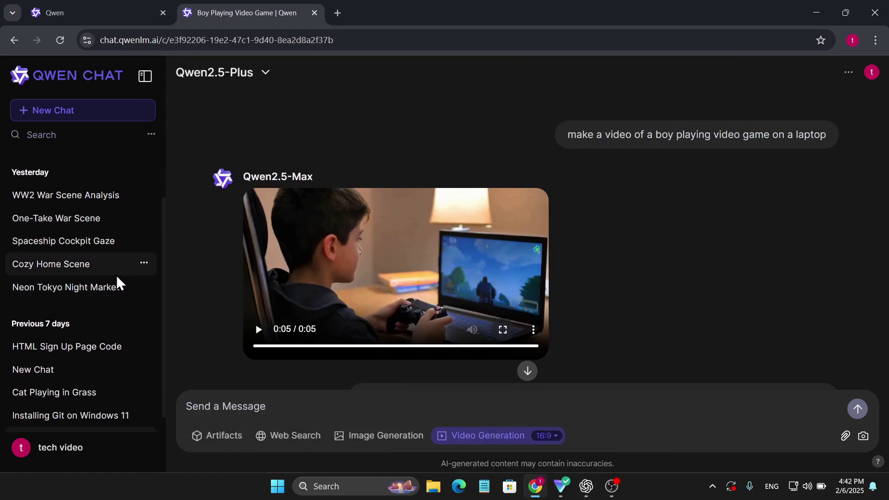
Open 'Neon Tokyo Night Market', replay its market clip full screen, then exit full screen
click(75, 287)
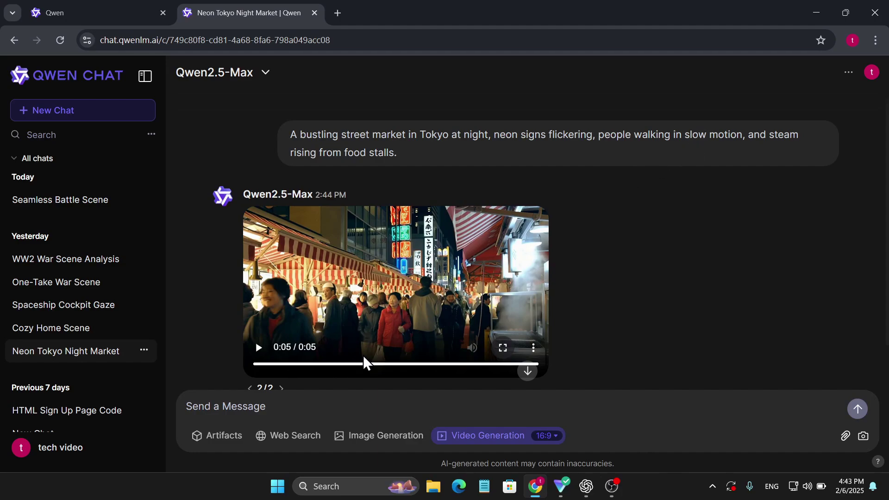
click(260, 347)
click(258, 348)
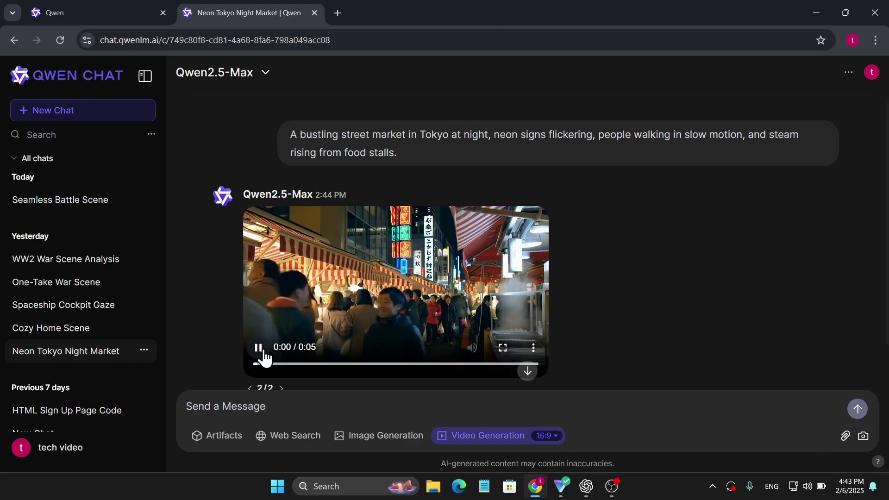
click(503, 348)
click(843, 471)
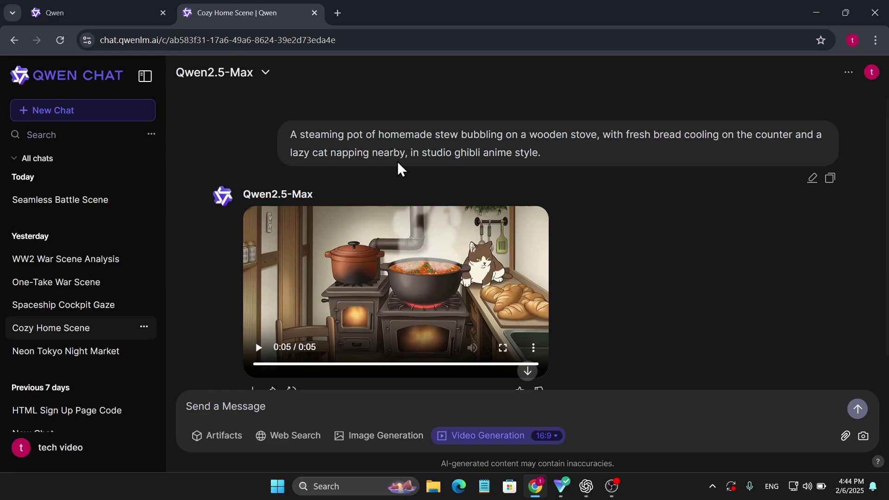
Replay the Cozy Home Scene stew-and-cat video and watch it full screen
click(256, 347)
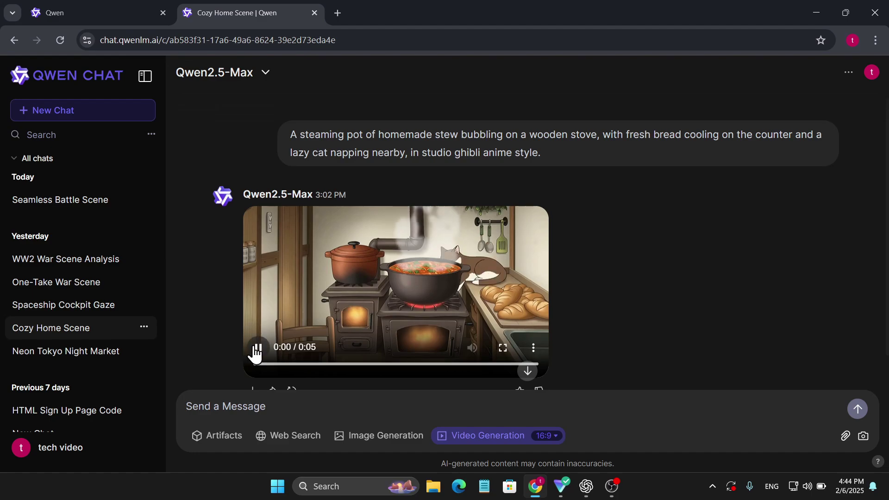
click(503, 347)
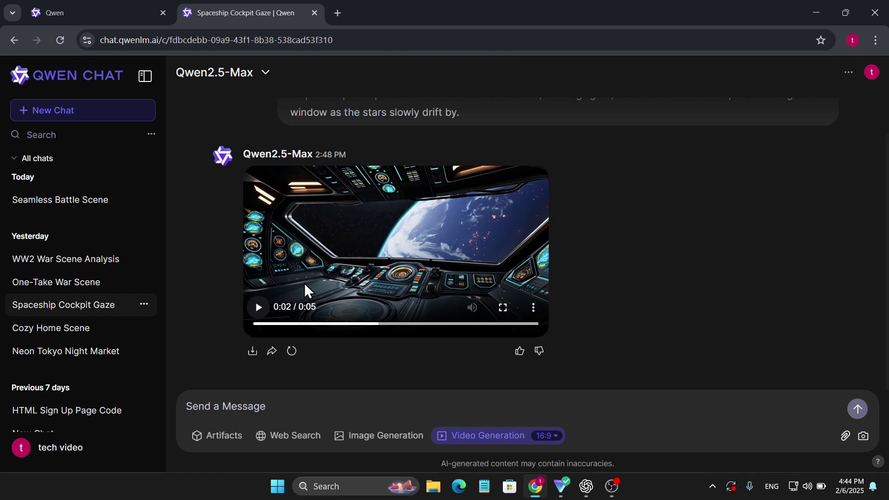
scroll(295, 289, up, 1)
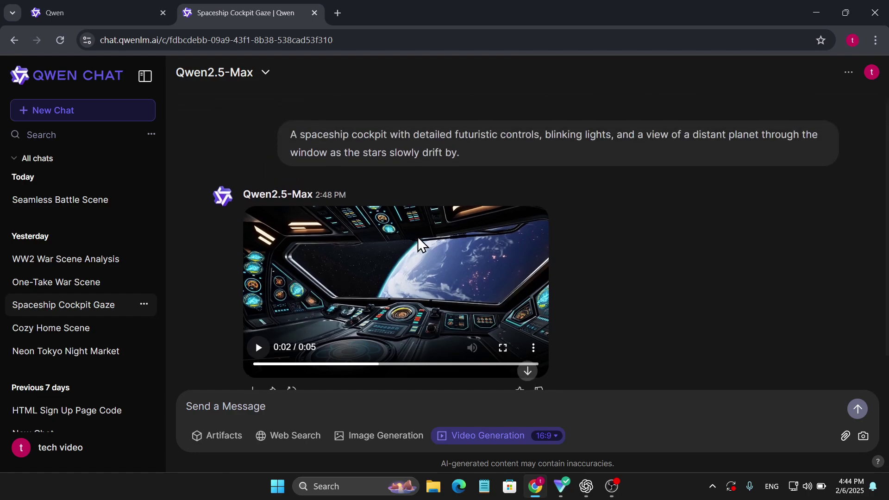
Open the Seamless Battle Scene conversation to follow its video generation progress
click(60, 199)
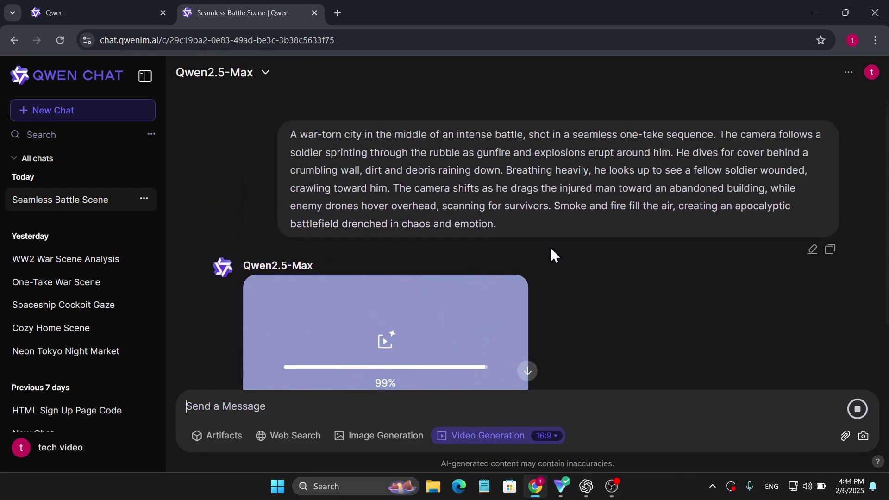
scroll(550, 247, up, 1)
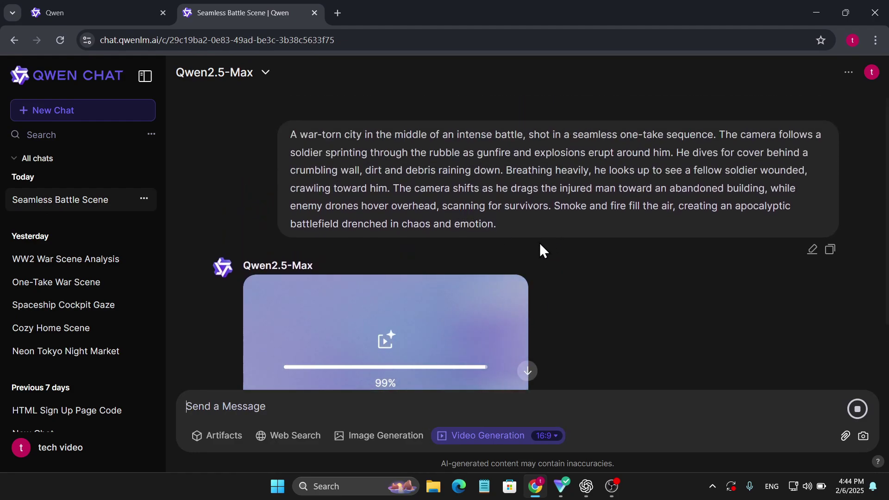
scroll(540, 243, down, 2)
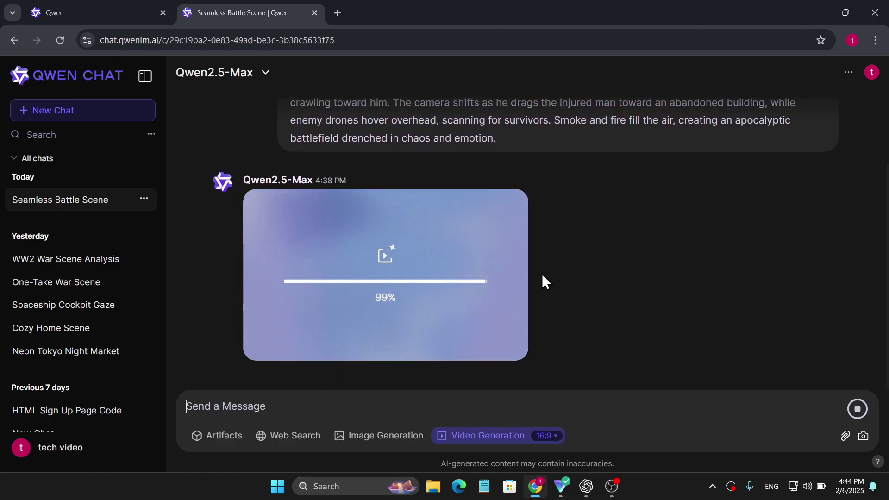
scroll(535, 279, up, 2)
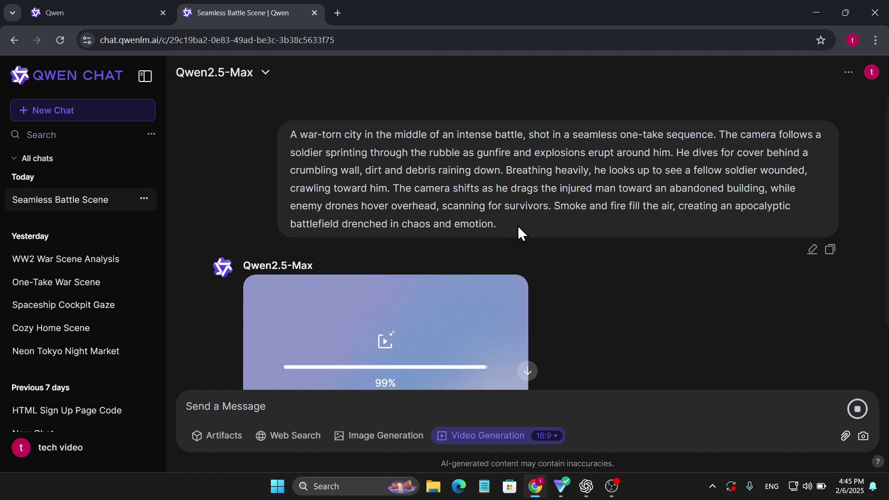
scroll(518, 226, down, 1)
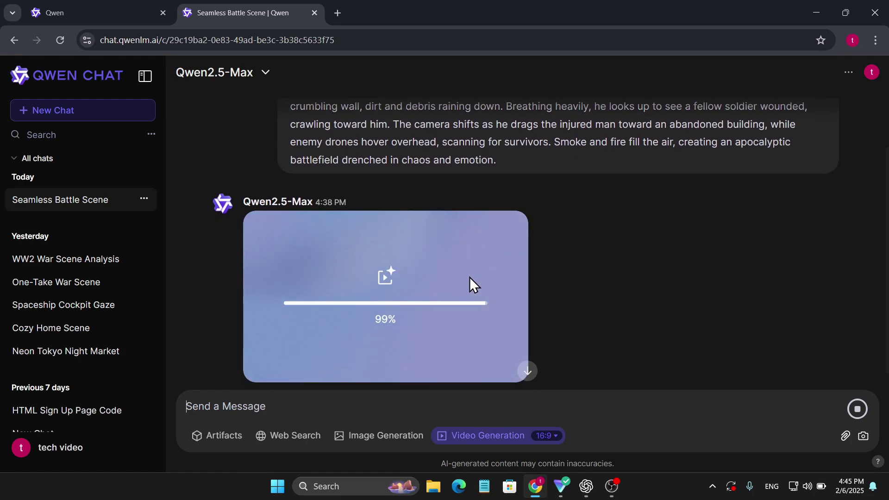
scroll(470, 277, up, 1)
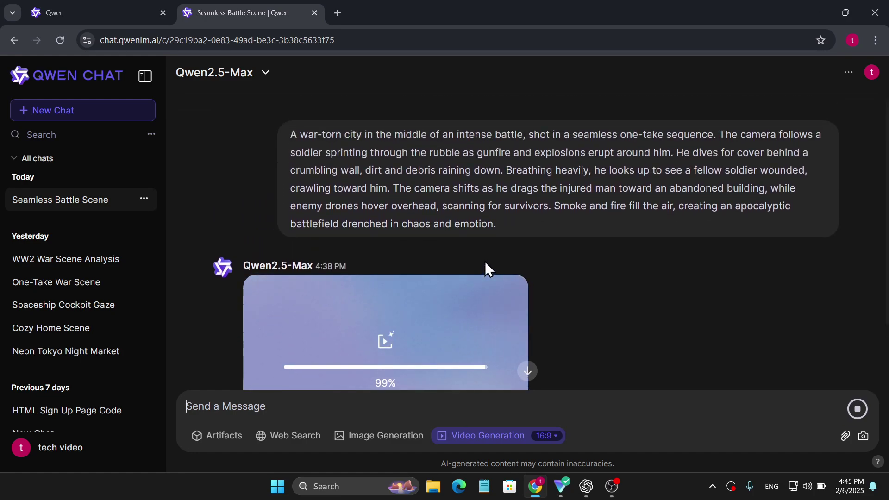
scroll(485, 261, down, 2)
scroll(485, 261, up, 1)
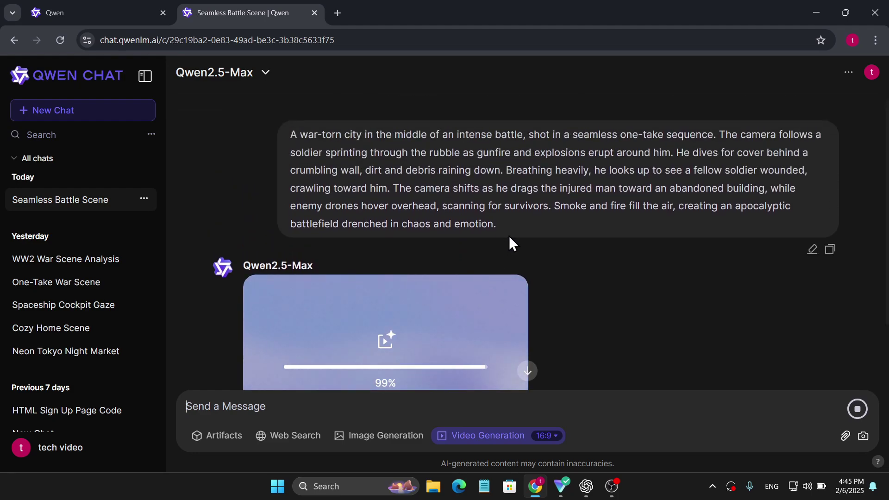
scroll(510, 237, down, 1)
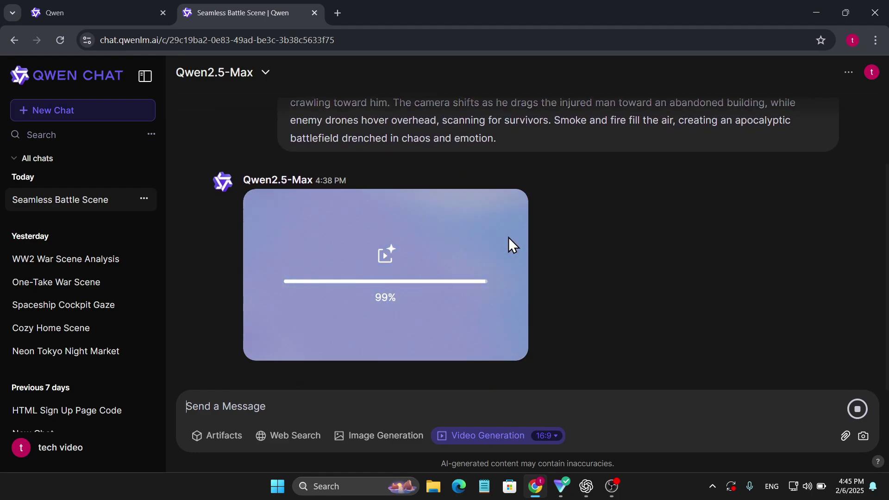
scroll(509, 242, up, 1)
scroll(510, 241, down, 1)
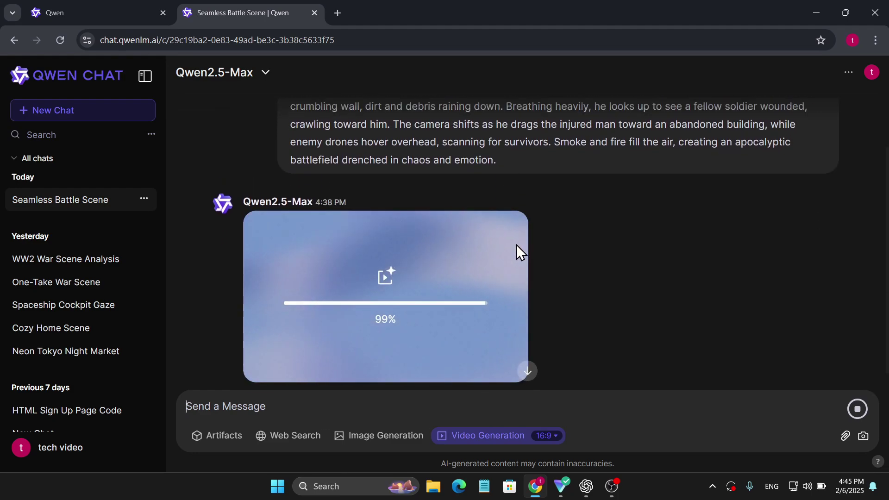
scroll(540, 267, up, 1)
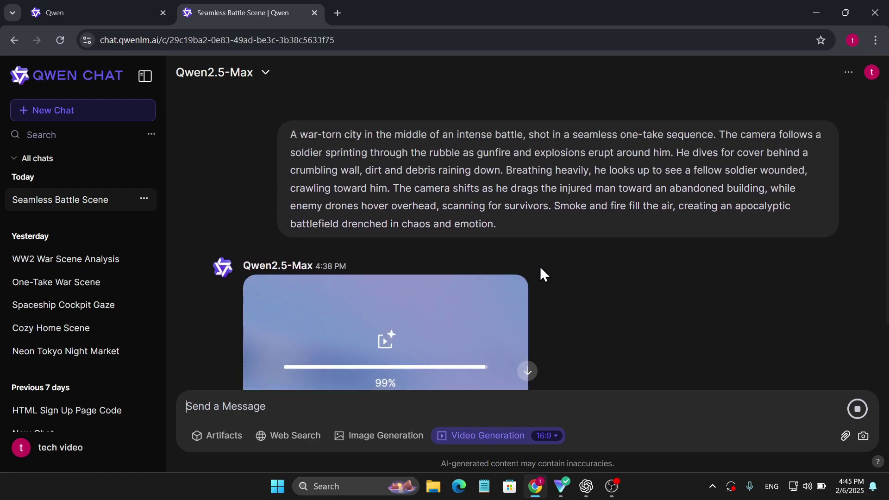
scroll(540, 267, down, 1)
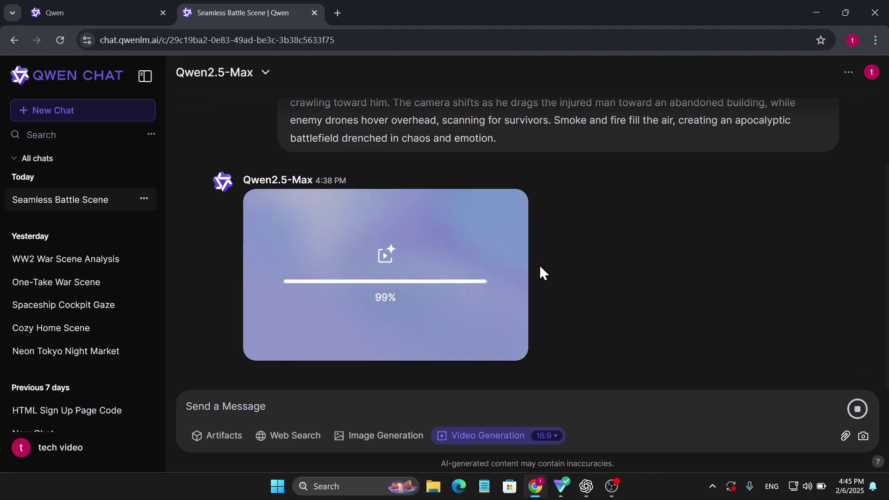
scroll(539, 265, up, 3)
scroll(540, 260, down, 3)
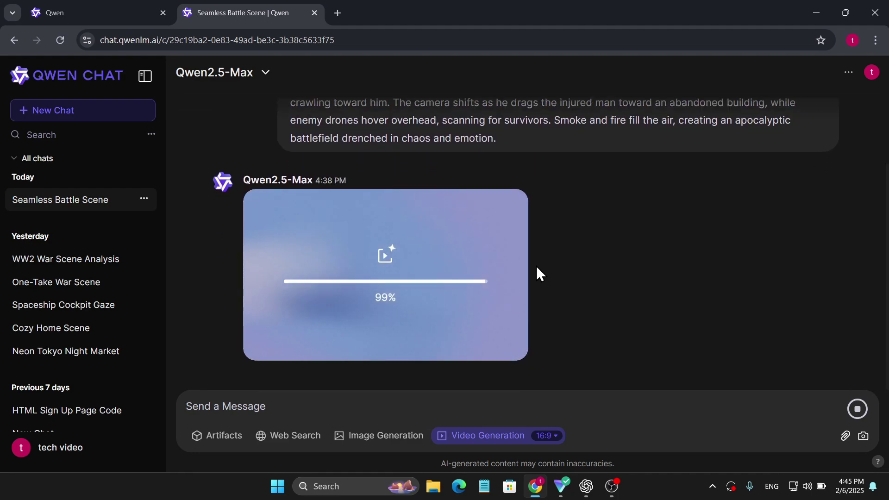
scroll(537, 266, up, 1)
scroll(512, 255, up, 3)
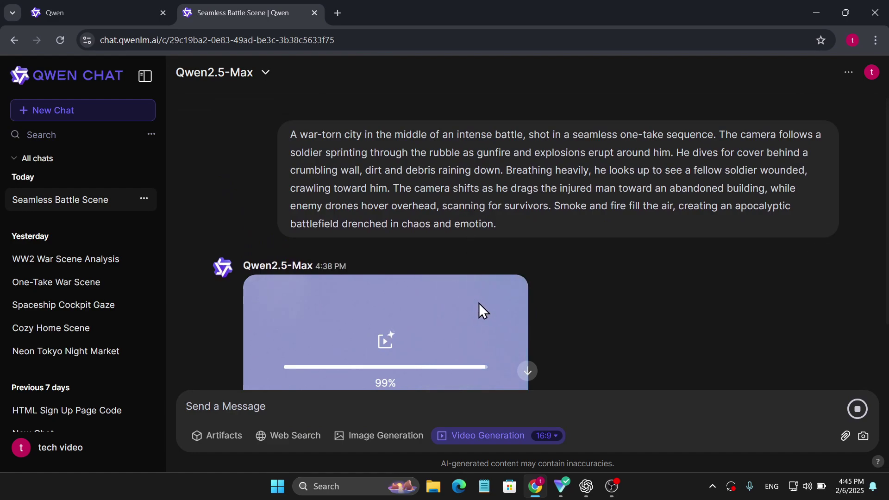
mouse_move(557, 124)
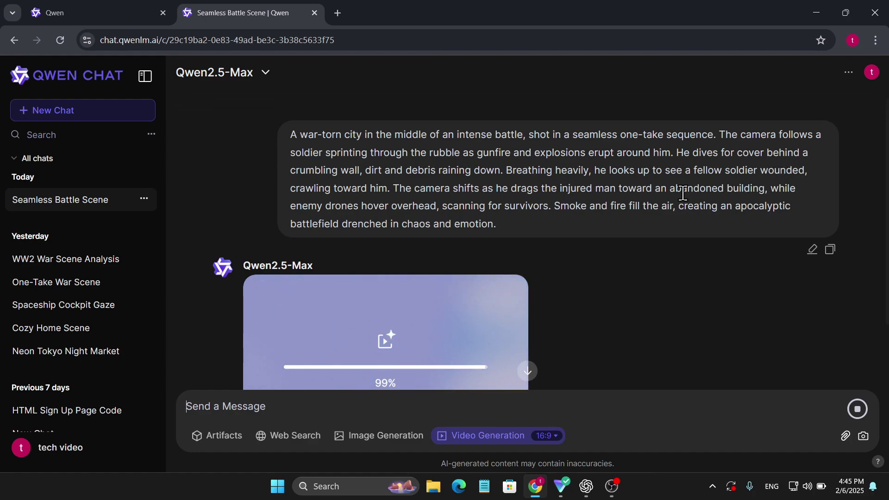
scroll(535, 249, down, 2)
scroll(535, 251, up, 2)
scroll(535, 259, down, 2)
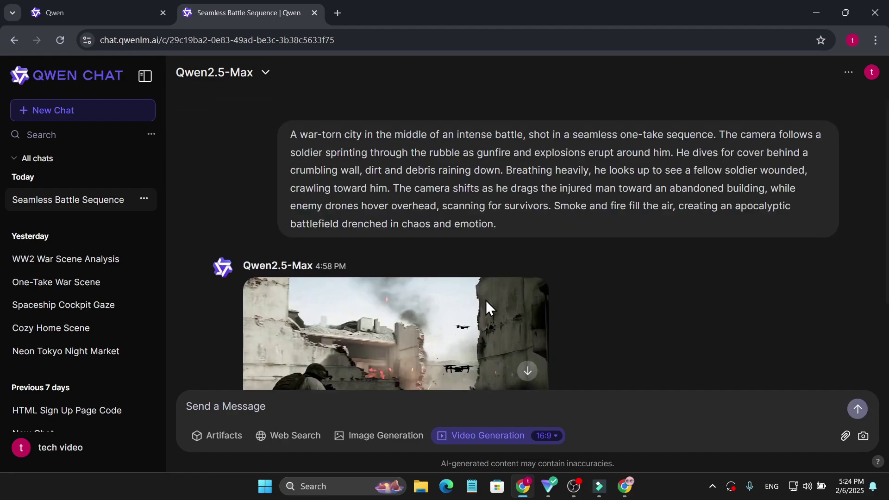
scroll(486, 301, down, 2)
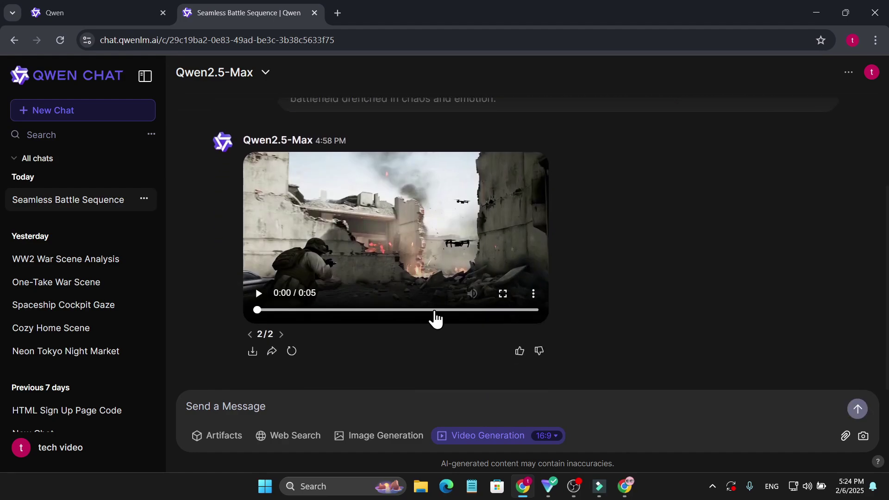
scroll(471, 267, up, 2)
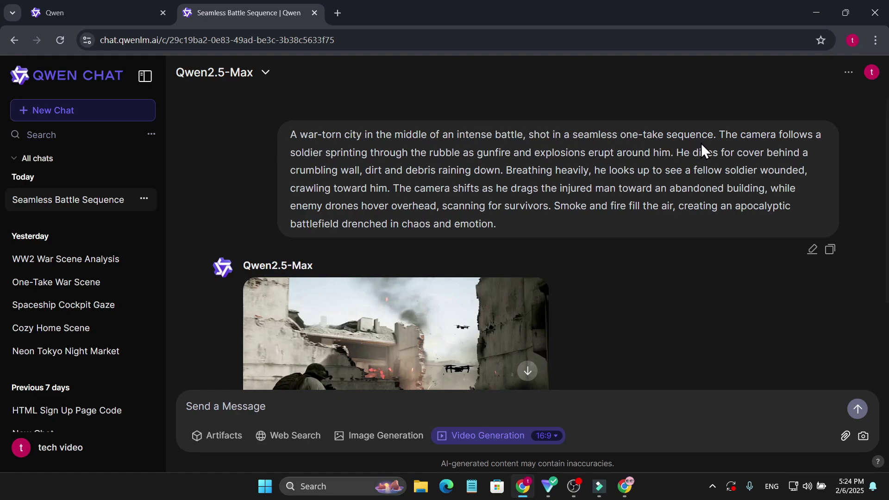
scroll(694, 144, down, 2)
scroll(647, 214, up, 2)
scroll(433, 207, down, 2)
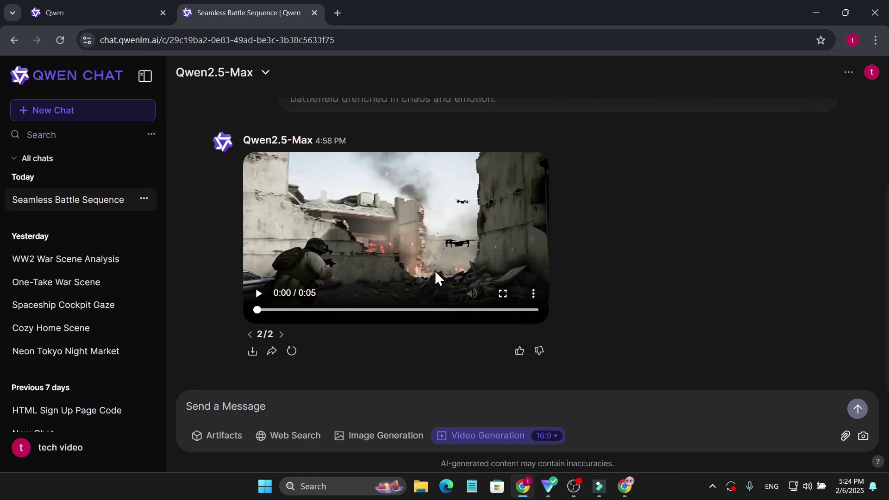
scroll(487, 243, up, 2)
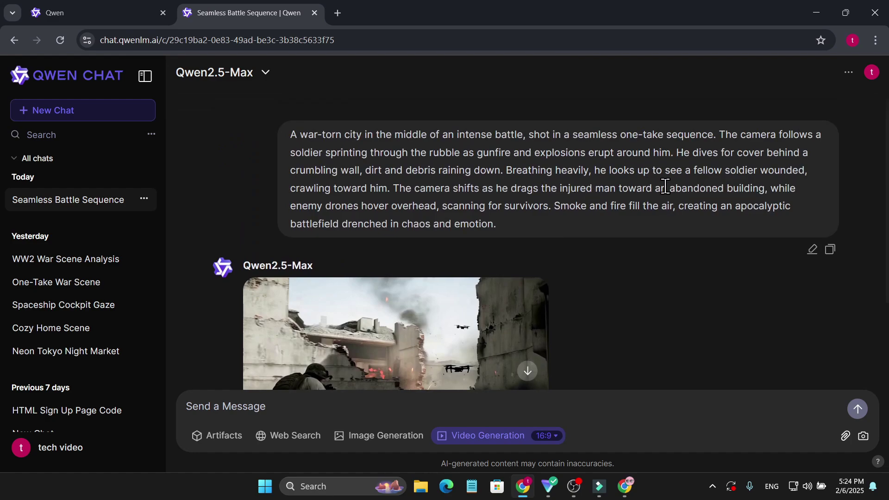
scroll(638, 226, down, 1)
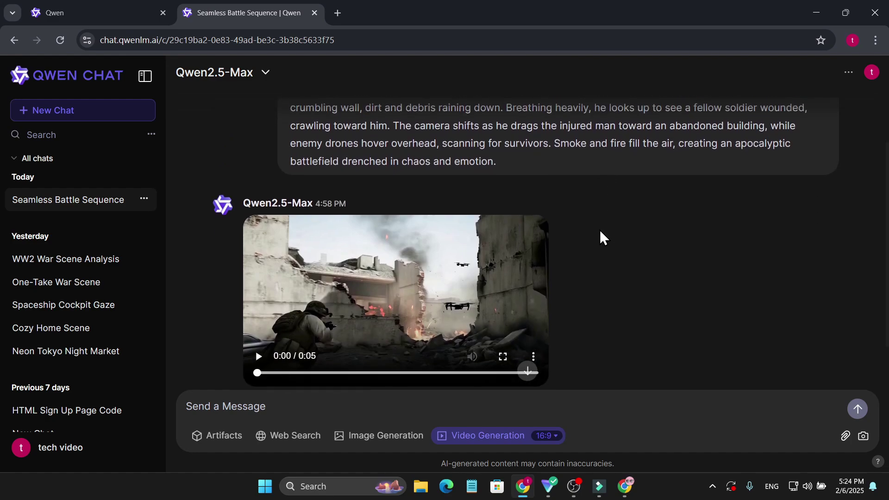
scroll(584, 189, up, 1)
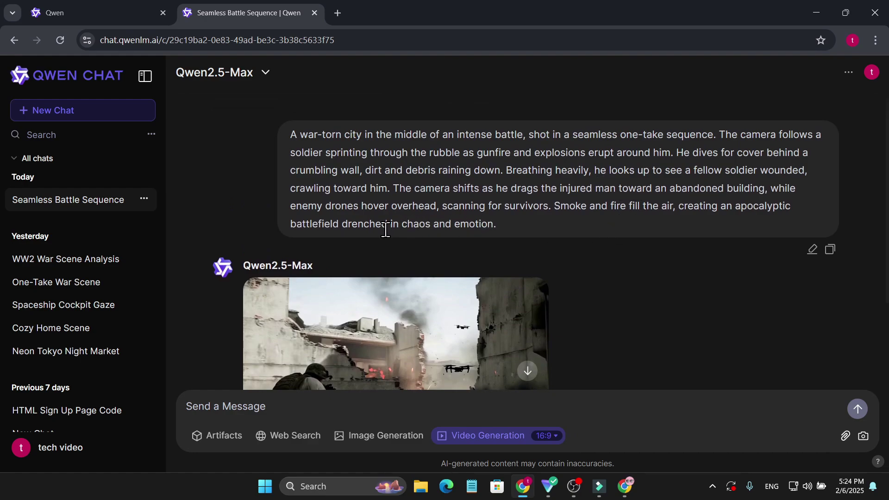
scroll(454, 234, down, 2)
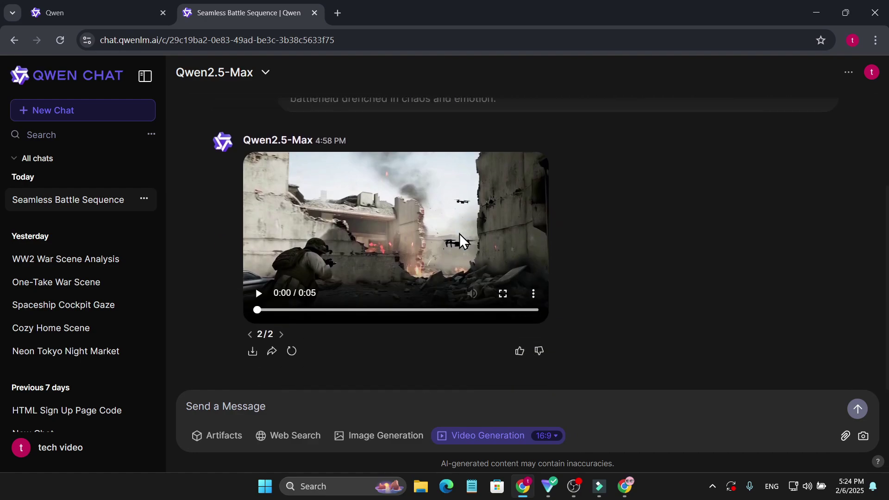
Play the generated battle clip and drag the seek bar back to 0:00
click(258, 295)
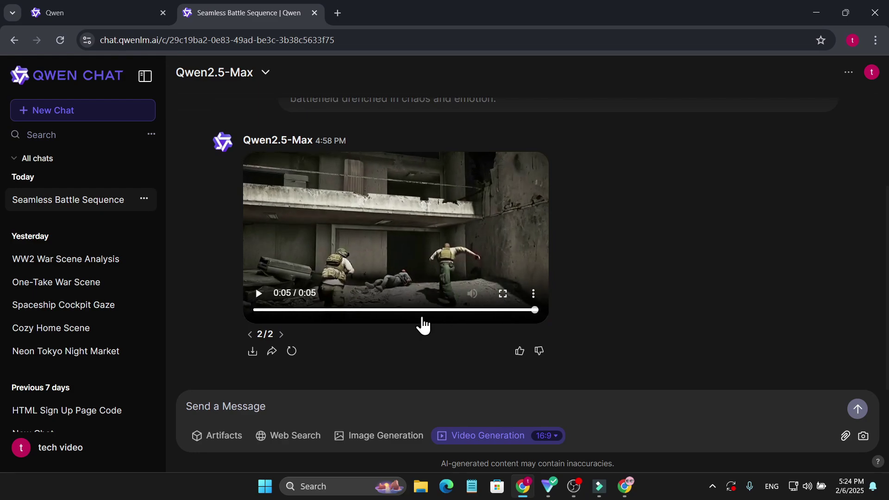
drag(536, 311, 223, 310)
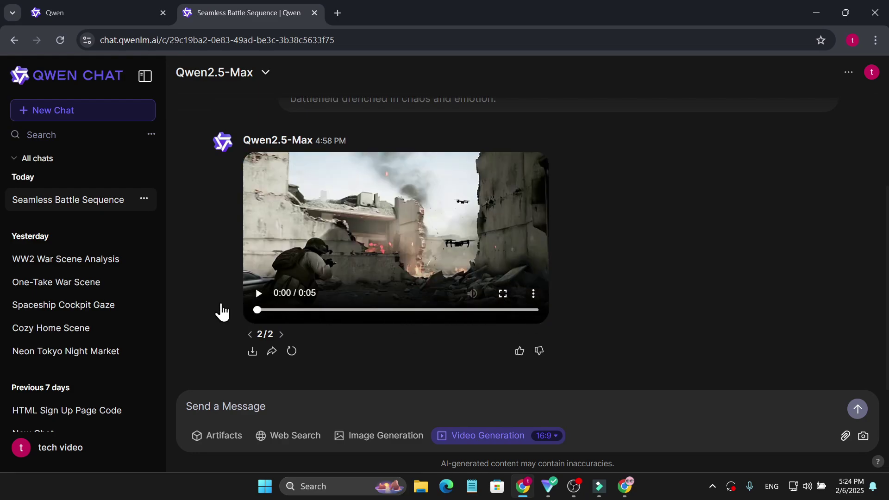
Show the battle clip full screen and start it playing
click(503, 294)
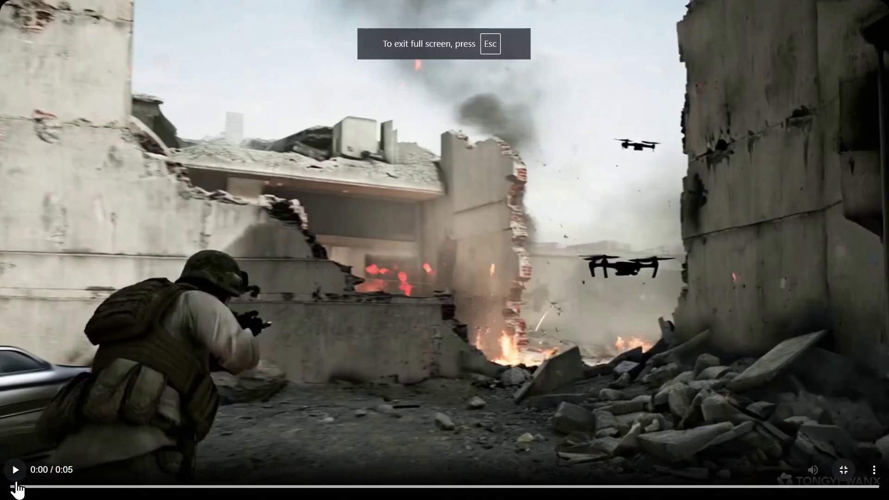
click(16, 472)
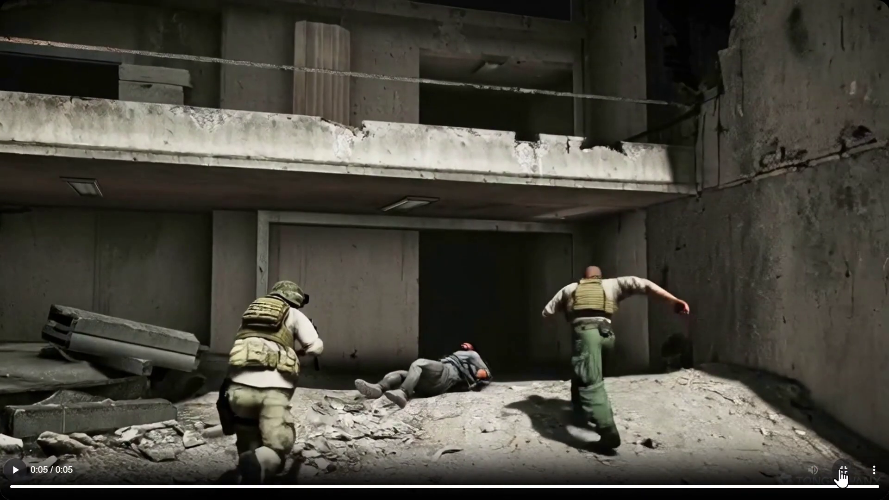
Leave full screen, replay the battle clip full screen once more, then replay it inline
click(843, 473)
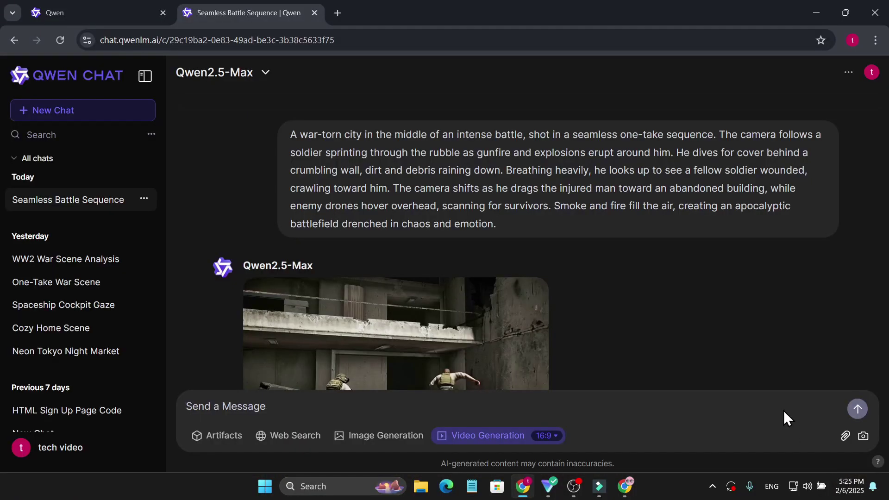
scroll(547, 307, down, 3)
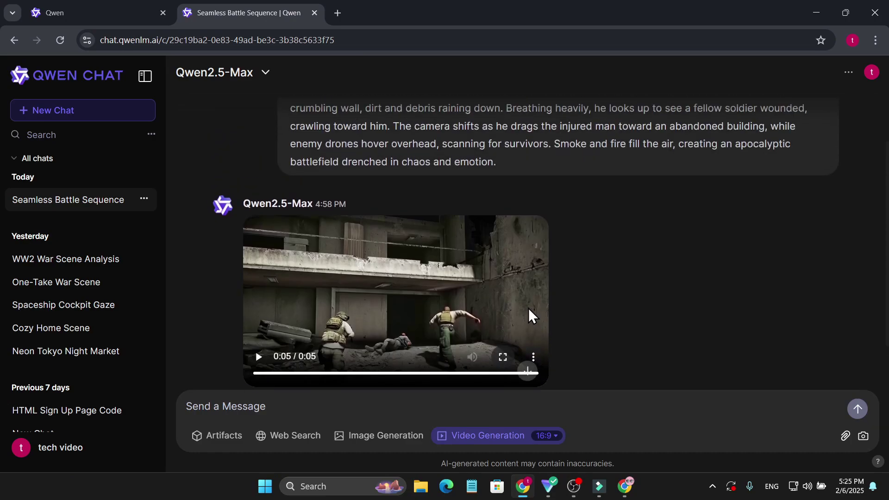
scroll(529, 308, up, 3)
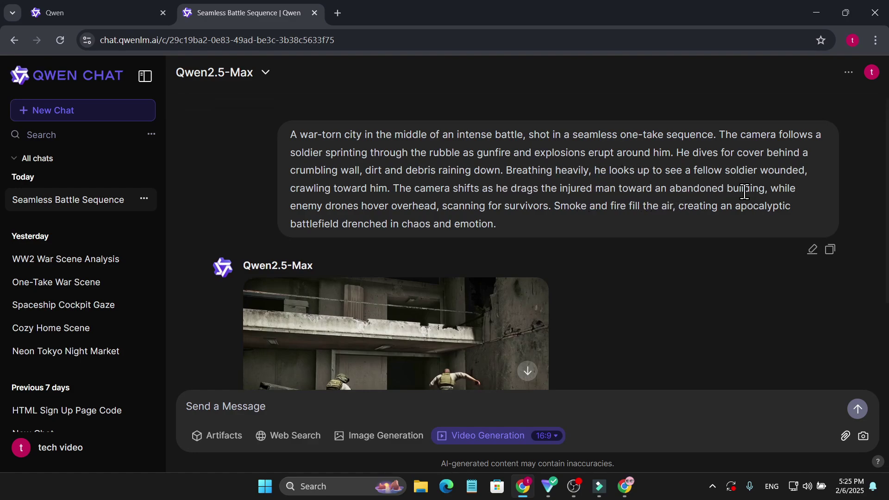
scroll(598, 212, down, 1)
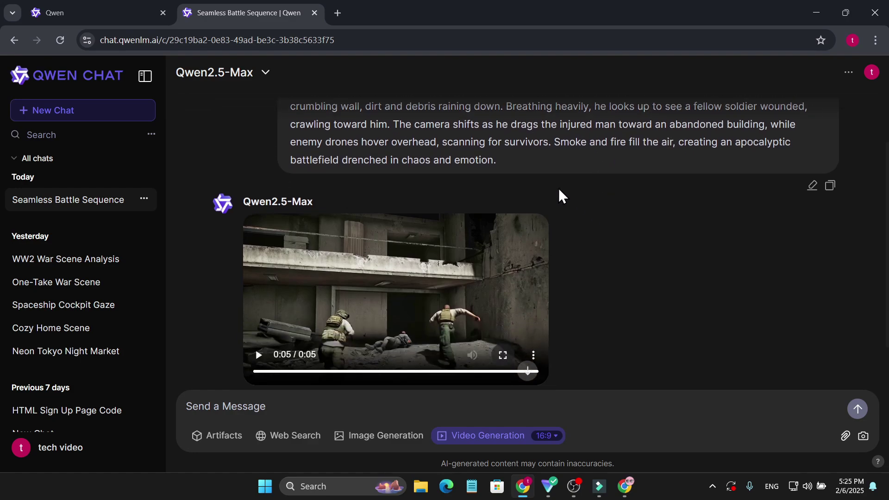
click(257, 356)
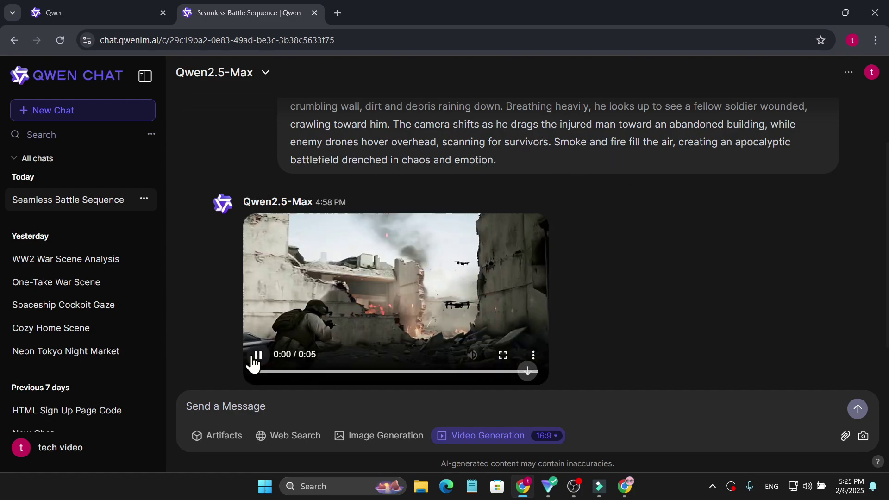
click(503, 356)
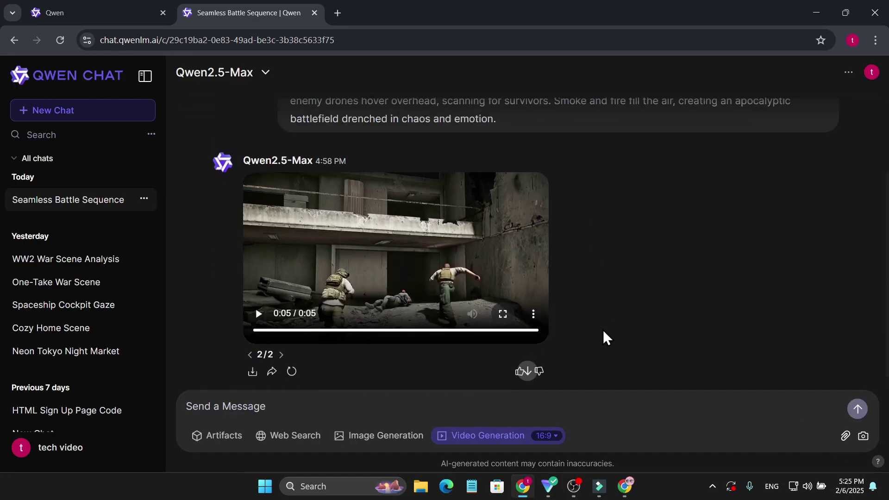
scroll(599, 315, up, 1)
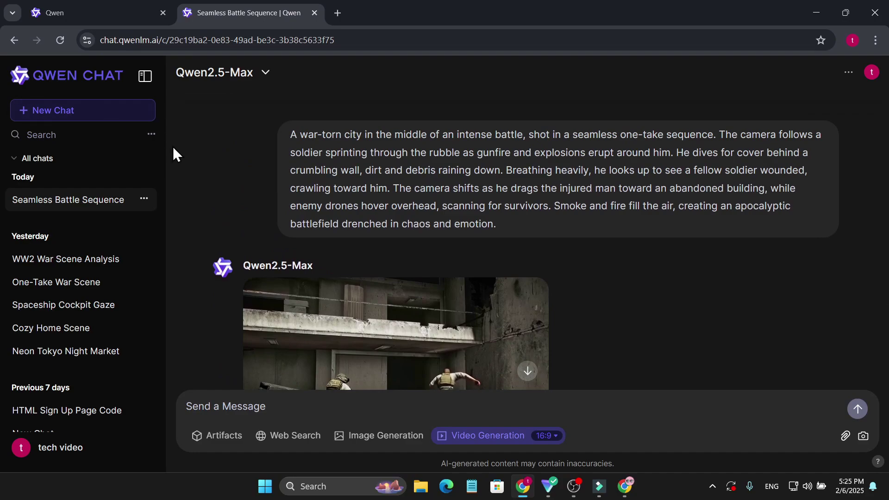
scroll(486, 262, down, 1)
scroll(487, 262, down, 1)
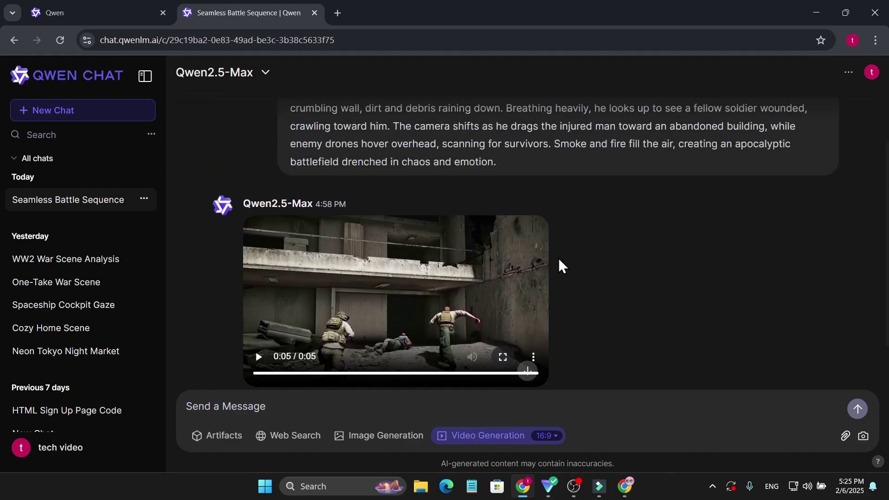
scroll(598, 279, up, 1)
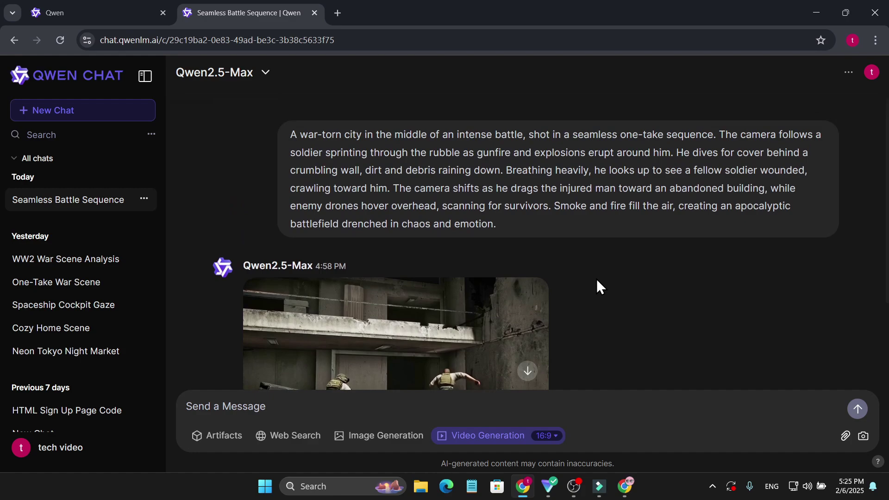
scroll(598, 279, down, 2)
scroll(596, 279, up, 1)
scroll(596, 279, down, 1)
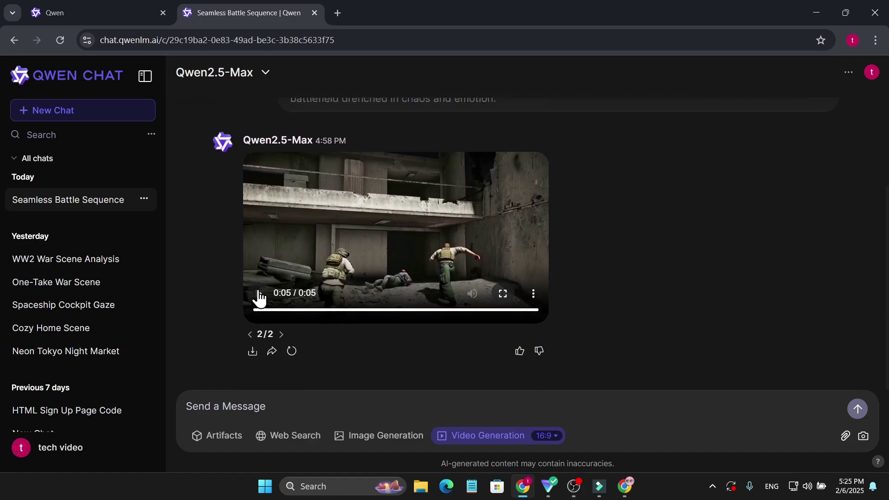
click(259, 293)
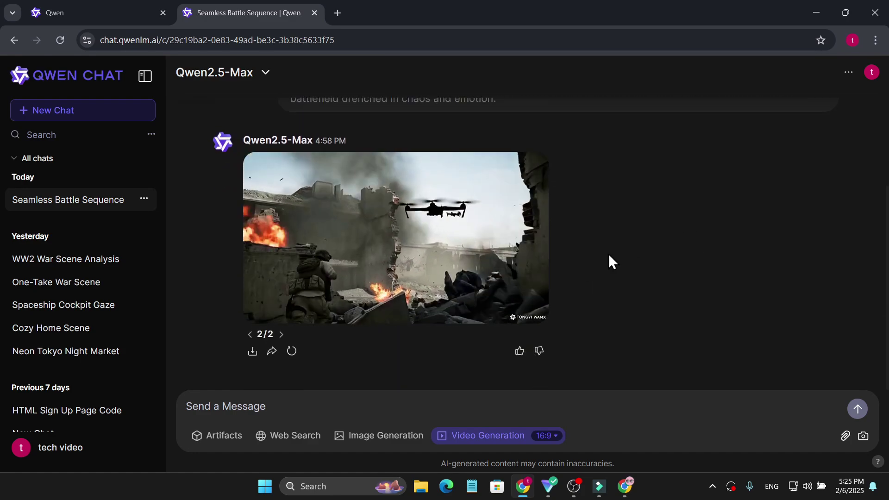